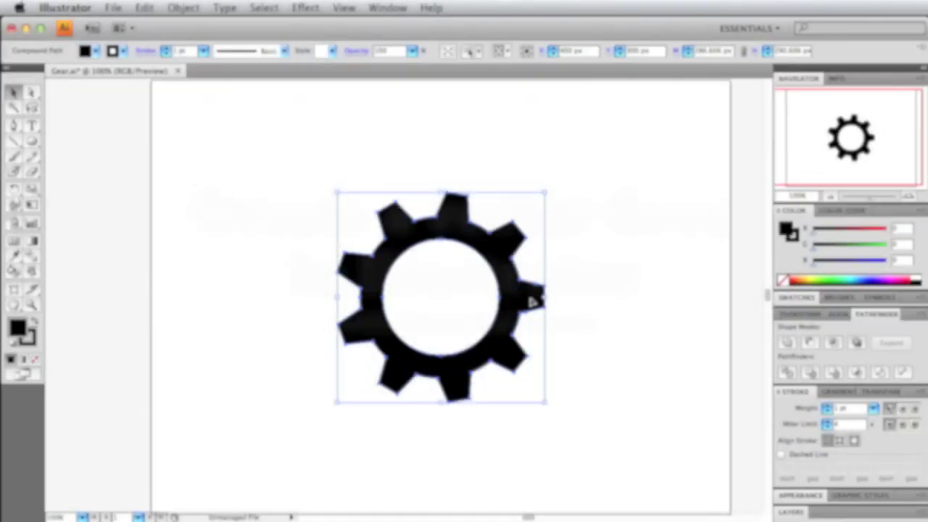
# - Move the finished gear off the left edge of the artboard and deselect it
pyautogui.click(573, 294)
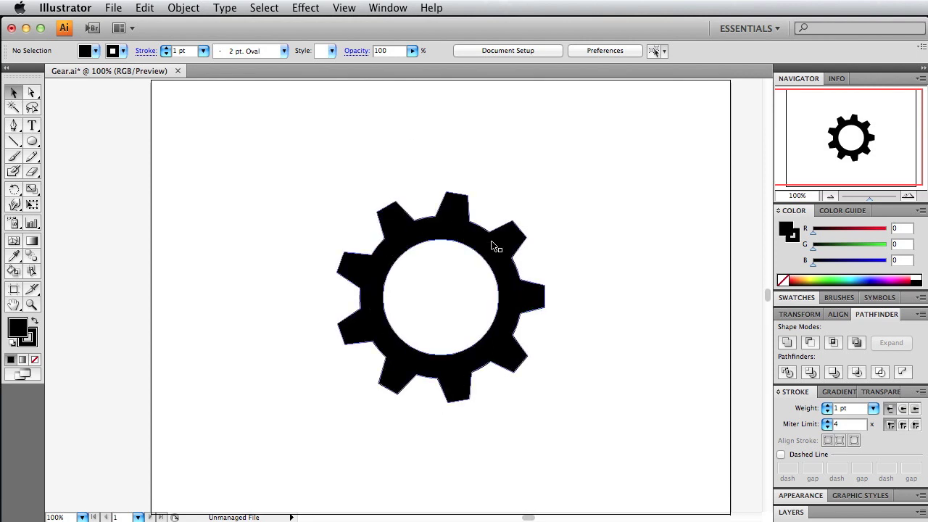
pyautogui.moveTo(495, 245); pyautogui.dragTo(76, 245)
pyautogui.click(350, 243)
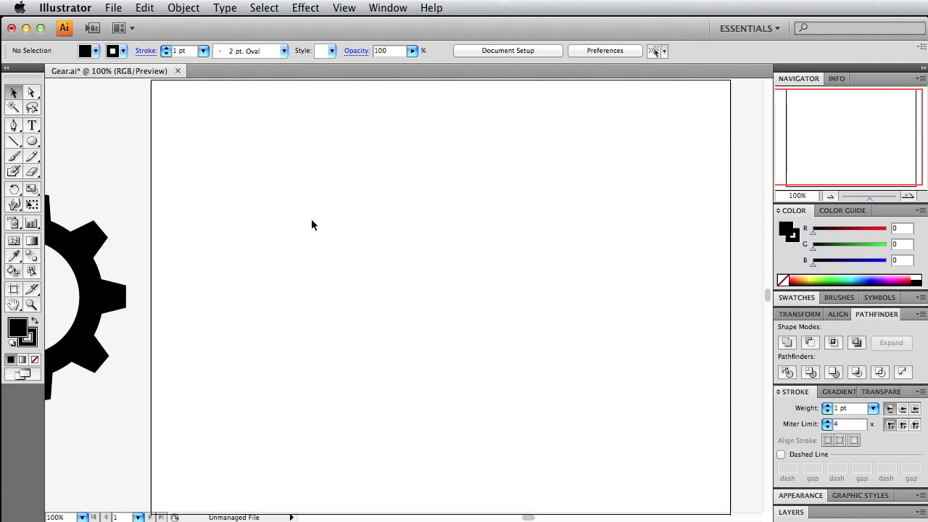
# - Draw a test rectangle, undo it, and bring up the Rectangle size dialog
pyautogui.click(32, 141)
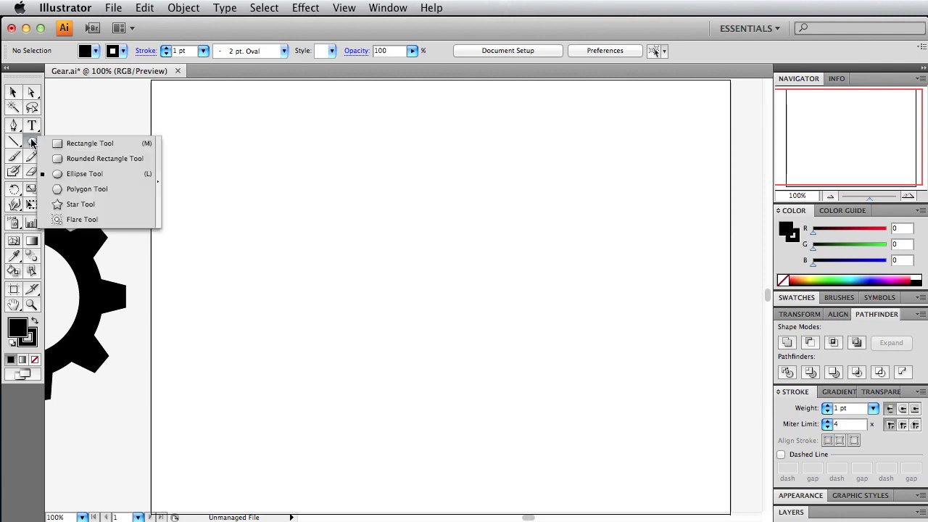
pyautogui.click(118, 147)
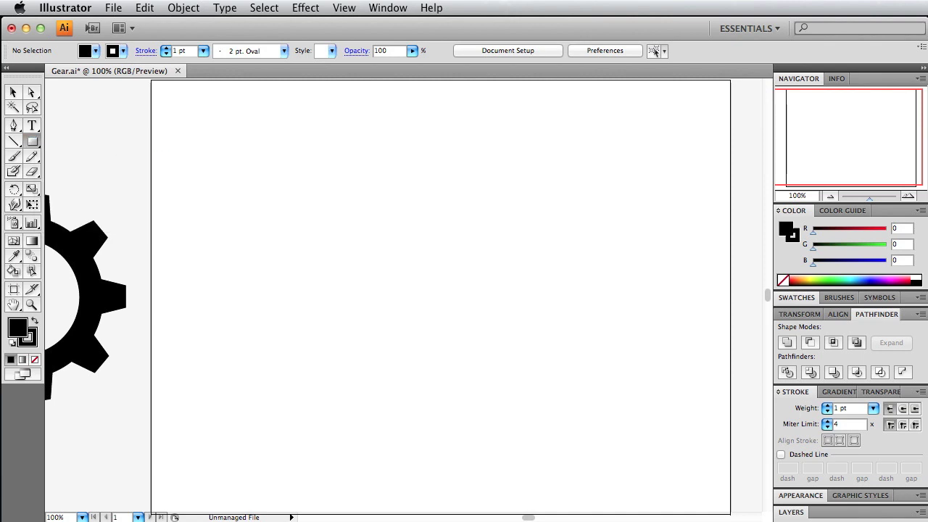
pyautogui.moveTo(325, 189); pyautogui.dragTo(485, 296)
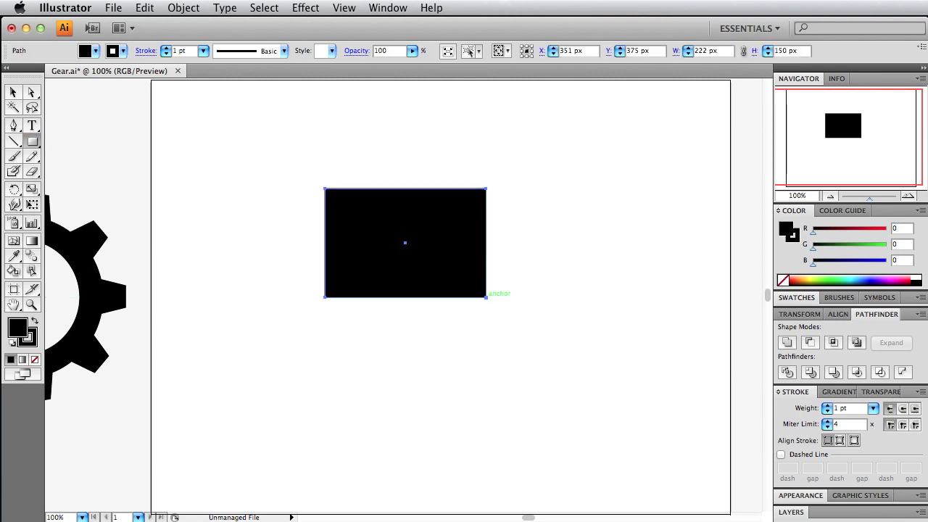
pyautogui.press('super+z')
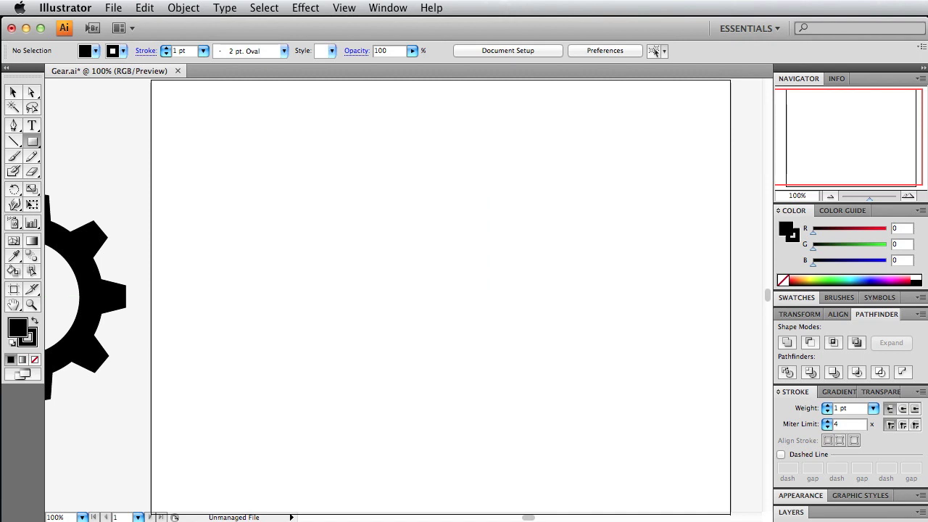
pyautogui.click(449, 247)
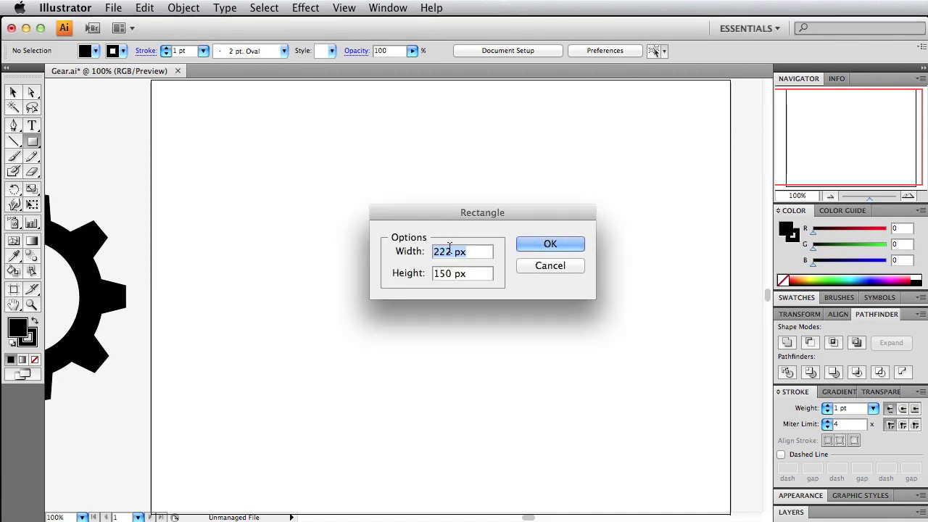
# - Create a rectangle 50 px wide and 40 px high
pyautogui.write('50')
pyautogui.press('Tab')
pyautogui.write('40')
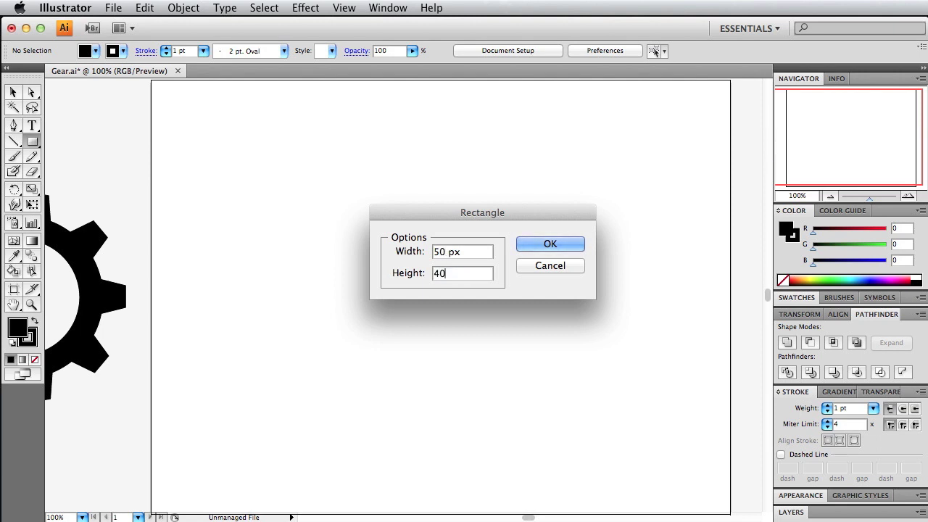
pyautogui.press('Tab')
pyautogui.press('Return')
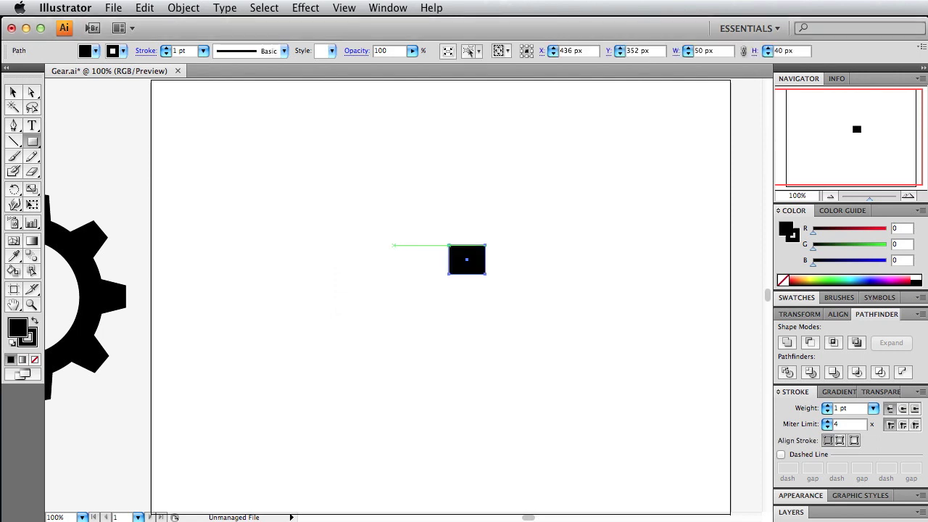
# - Set the rectangle's stroke to None
pyautogui.click(124, 51)
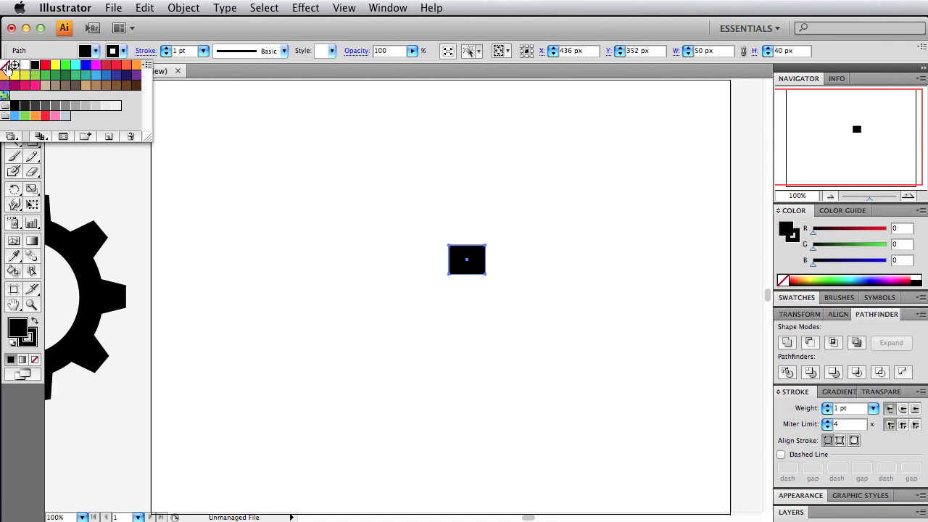
pyautogui.click(5, 65)
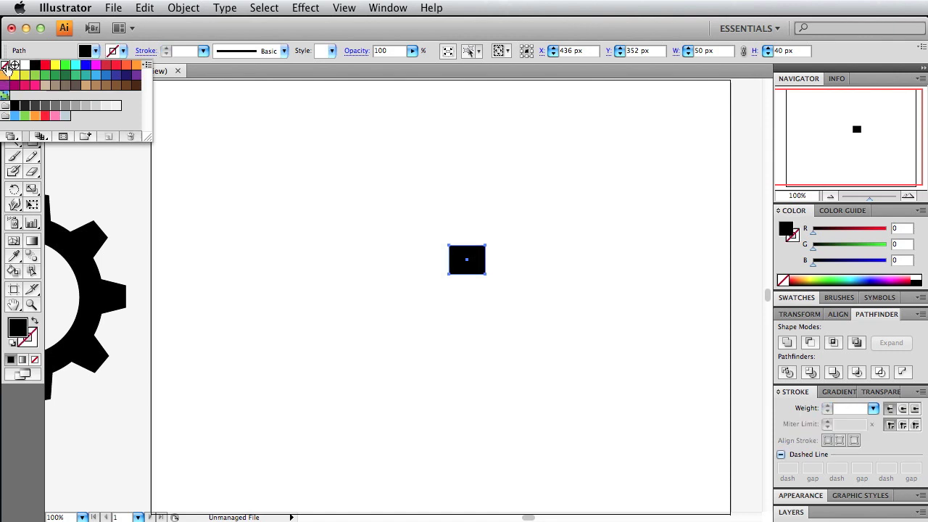
pyautogui.click(403, 78)
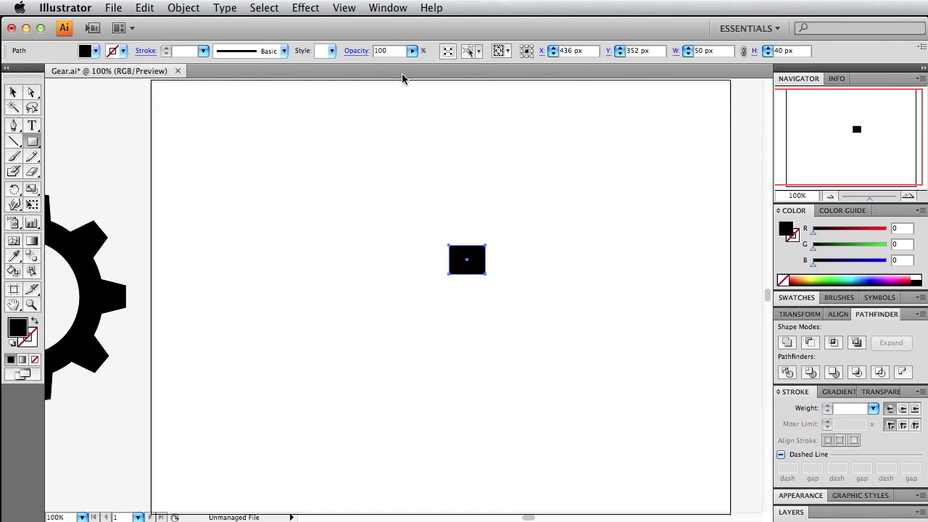
# - Nudge both top corners inward into a trapezoid, then rotate it 90° onto its side
pyautogui.click(32, 93)
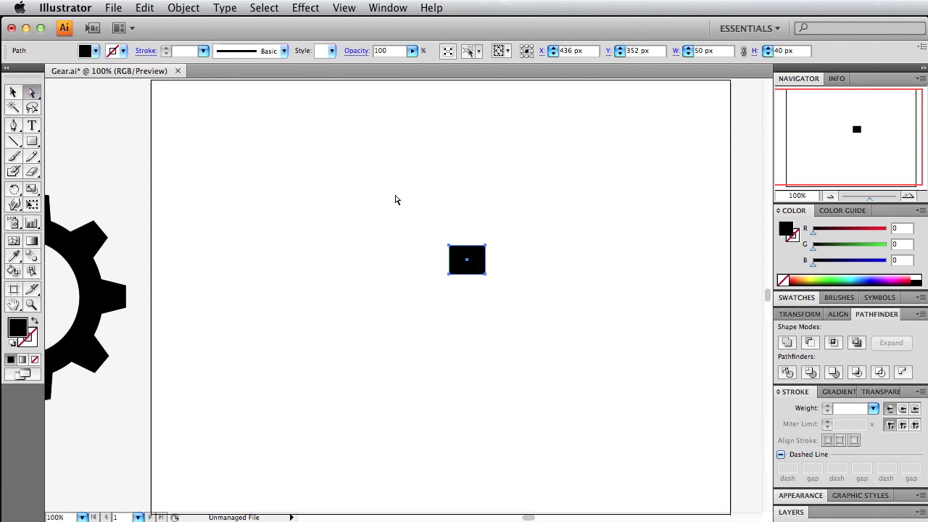
pyautogui.click(485, 246)
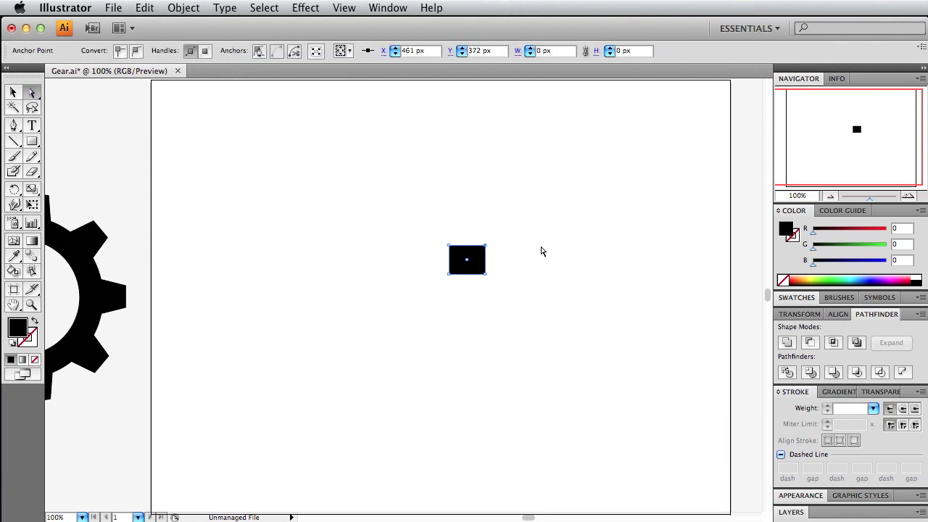
pyautogui.hotkey('shift', 'Left')
pyautogui.click(450, 246)
pyautogui.hotkey('shift', 'Right')
pyautogui.click(14, 95)
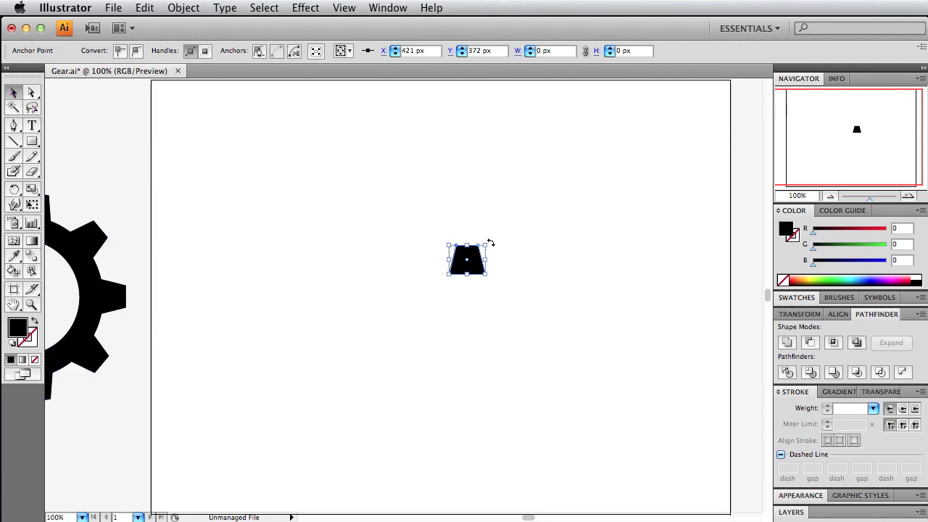
pyautogui.moveTo(489, 241); pyautogui.dragTo(572, 309)
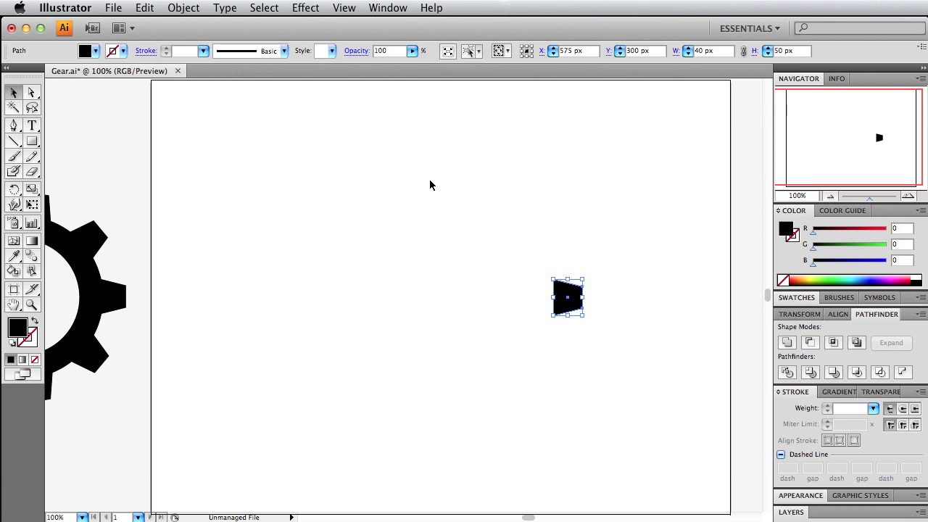
# - Apply Effect > Distort & Transform > Transform to the tooth with Preview on and 9 copies
pyautogui.click(306, 7)
pyautogui.moveTo(415, 151)
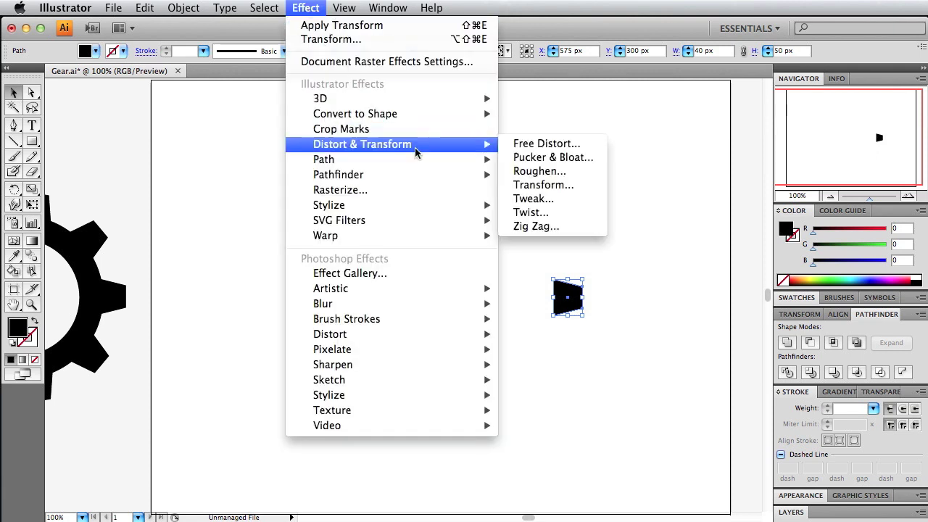
pyautogui.click(536, 185)
pyautogui.moveTo(750, 151); pyautogui.dragTo(268, 215)
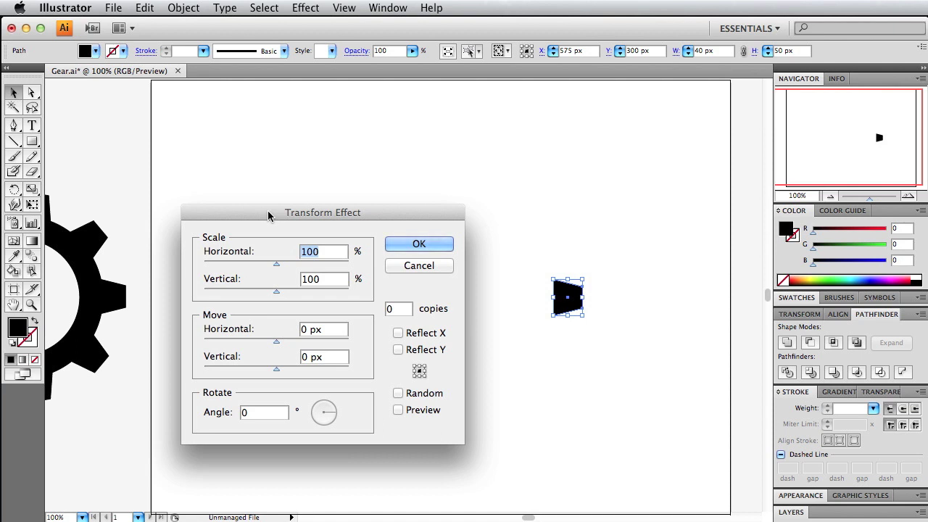
pyautogui.click(398, 411)
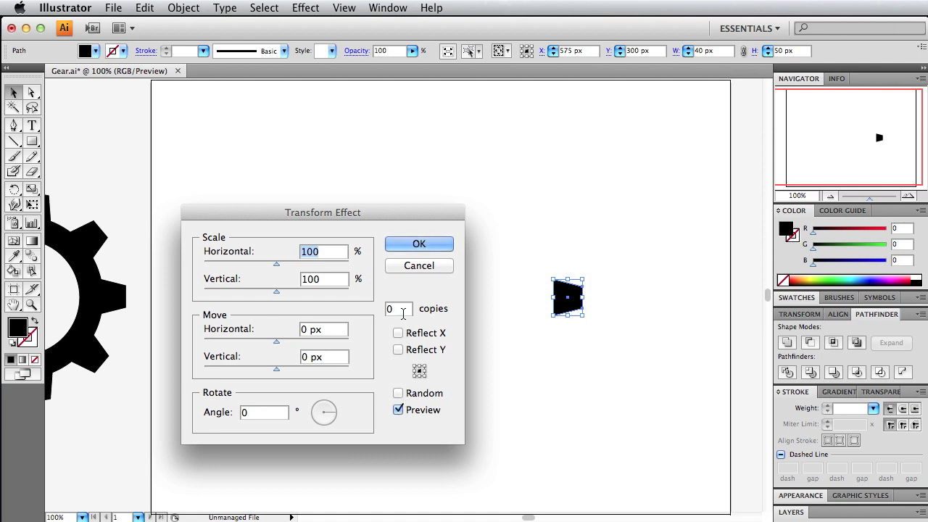
pyautogui.click(402, 310)
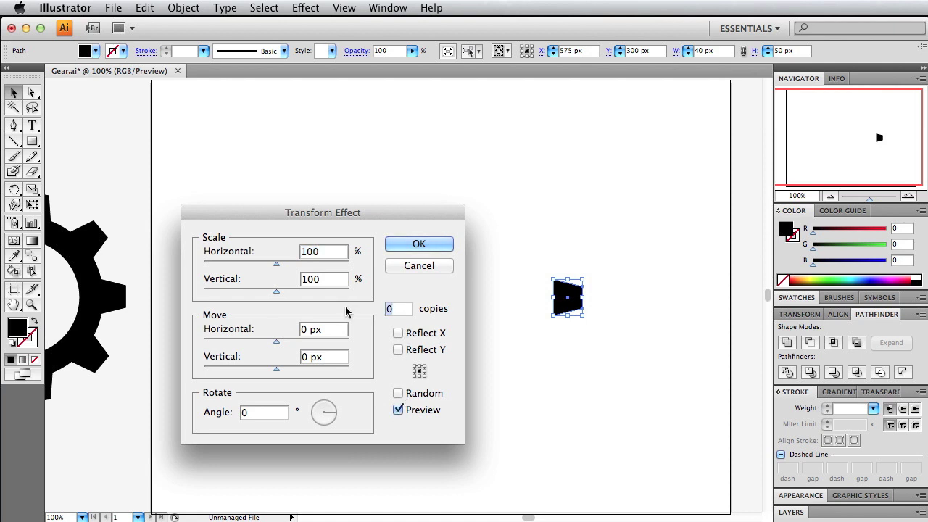
pyautogui.write('9')
pyautogui.doubleClick(310, 329)
# - Set Transform move to -30 px horizontal, 80 px vertical, angle 40°, and apply it
pyautogui.write('-30')
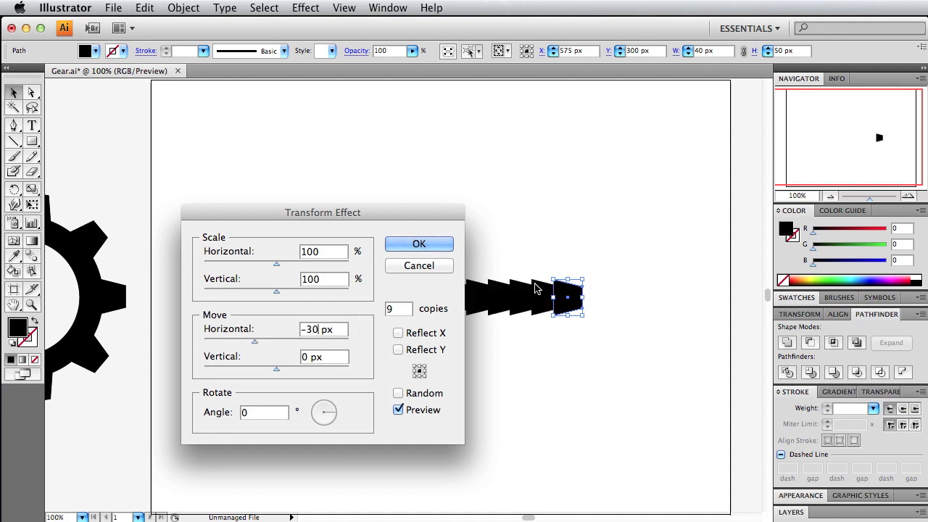
pyautogui.moveTo(405, 213); pyautogui.dragTo(377, 197)
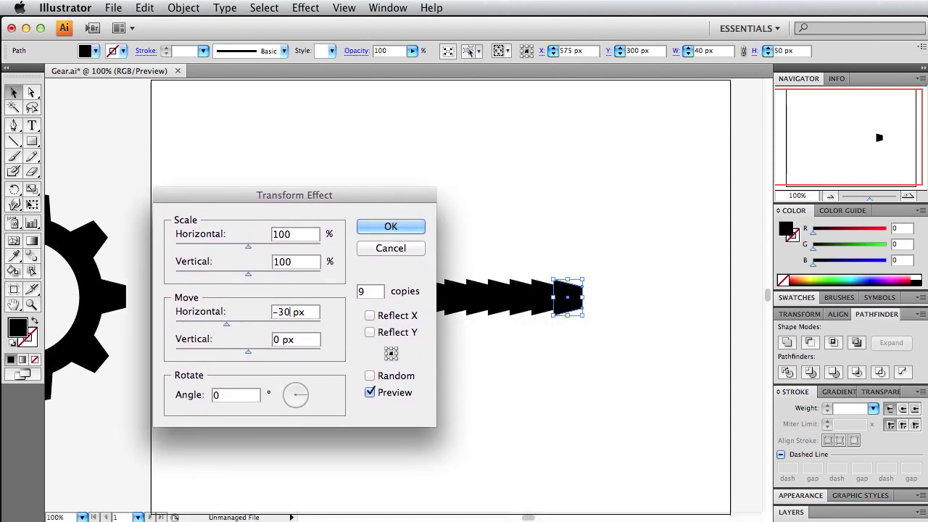
pyautogui.press('Tab')
pyautogui.write('80')
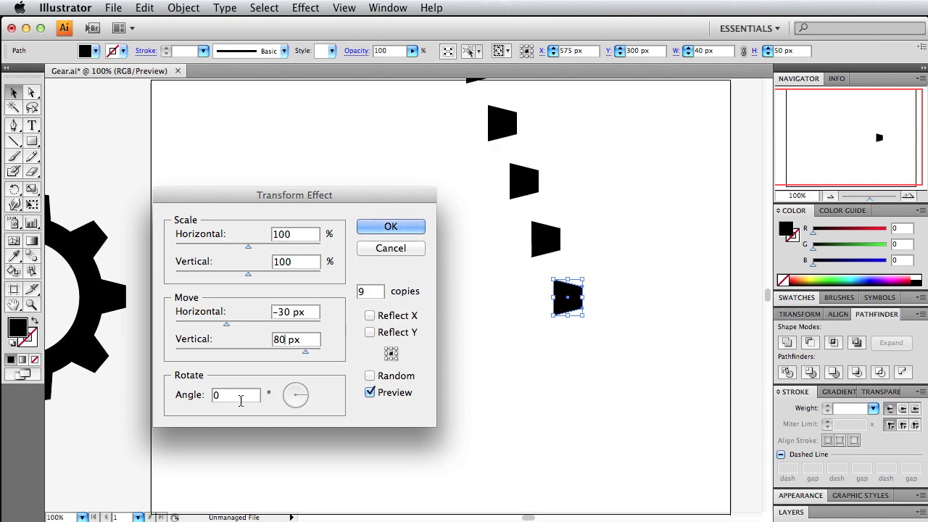
pyautogui.moveTo(230, 396); pyautogui.dragTo(187, 401)
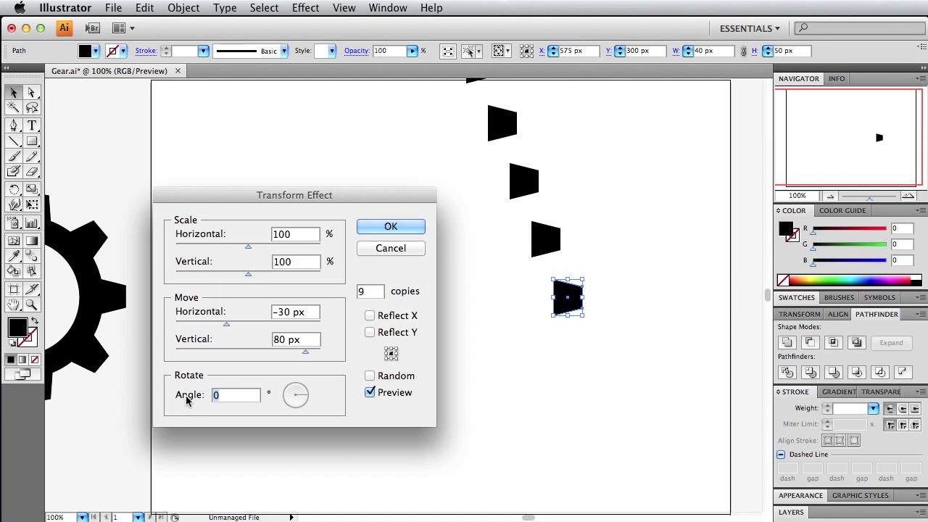
pyautogui.write('40')
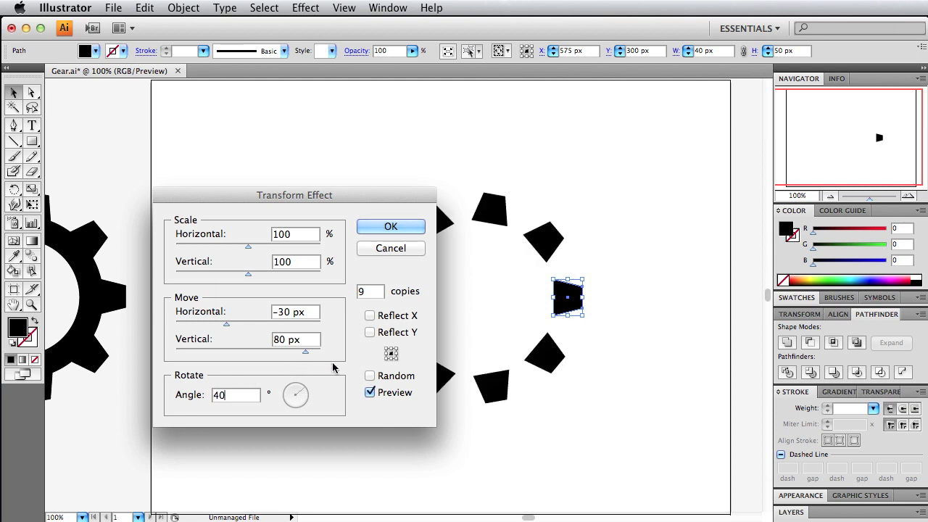
pyautogui.moveTo(332, 195); pyautogui.dragTo(824, 192)
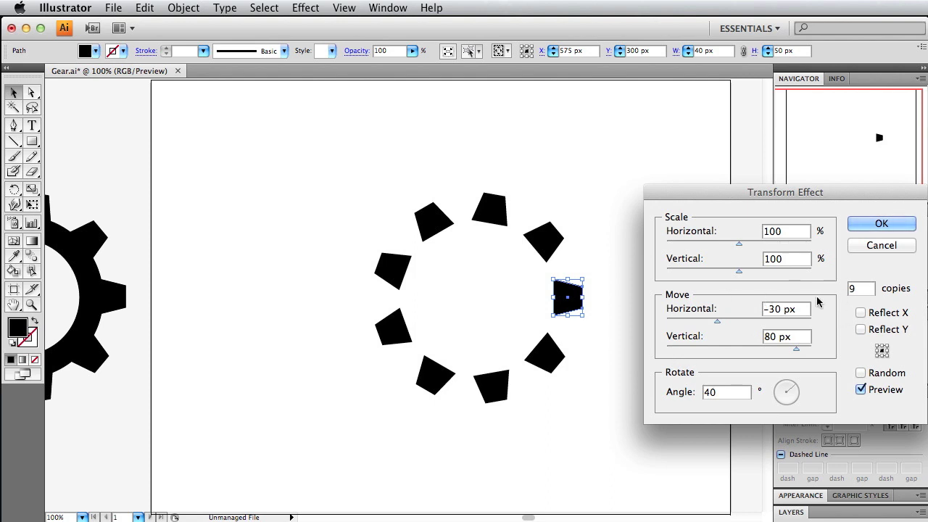
pyautogui.click(852, 289)
pyautogui.click(889, 224)
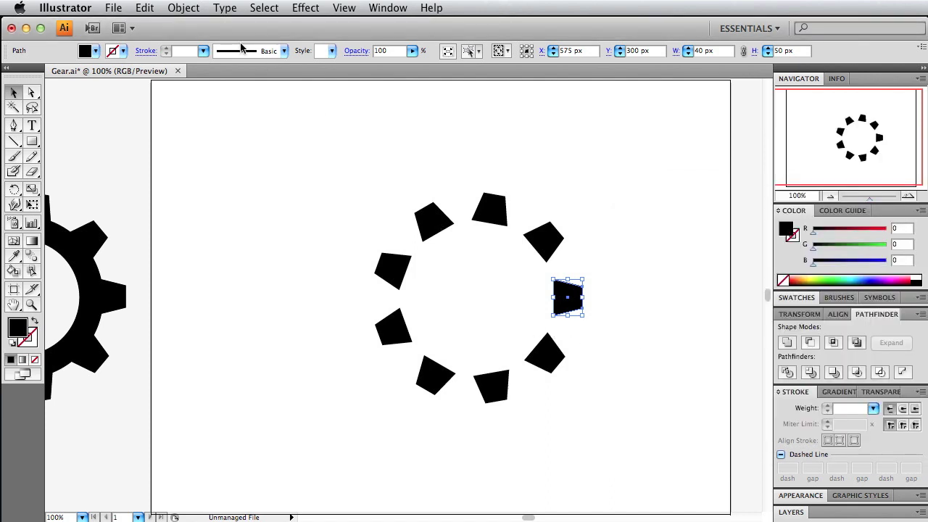
pyautogui.click(184, 7)
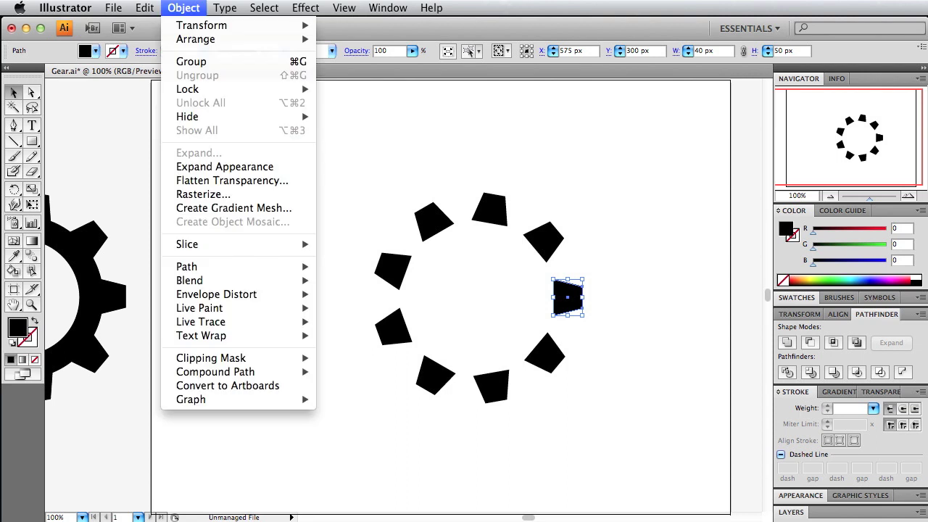
# - Expand the tooth ring's appearance and draw a black circle about 226 px wide over its centre
pyautogui.click(225, 169)
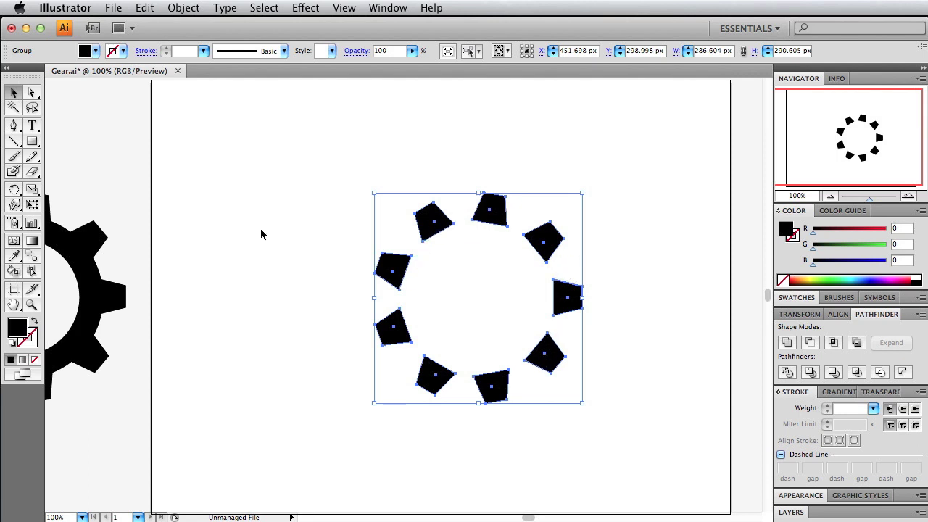
pyautogui.click(355, 242)
pyautogui.moveTo(31, 141); pyautogui.dragTo(98, 174)
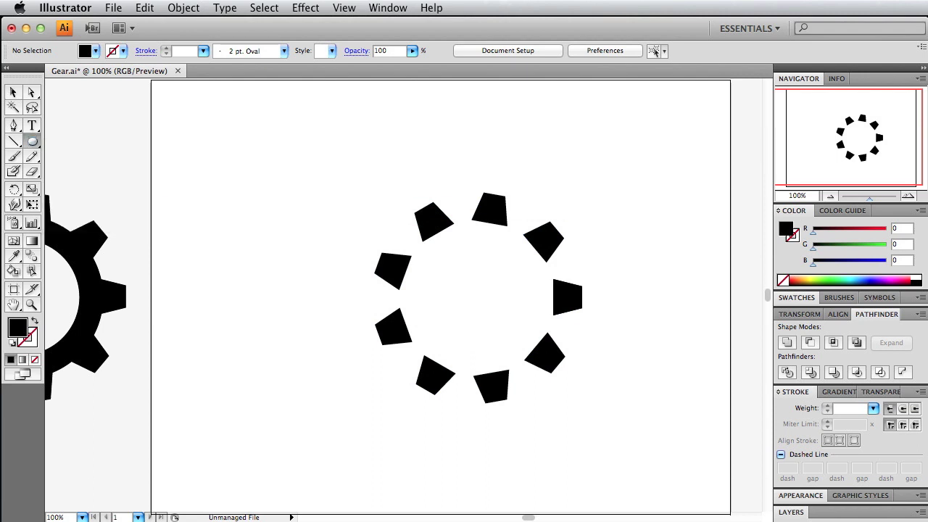
pyautogui.moveTo(369, 192); pyautogui.dragTo(558, 371)
# - Align the circle and teeth to each other's horizontal and vertical centres, then deselect
pyautogui.press('v')
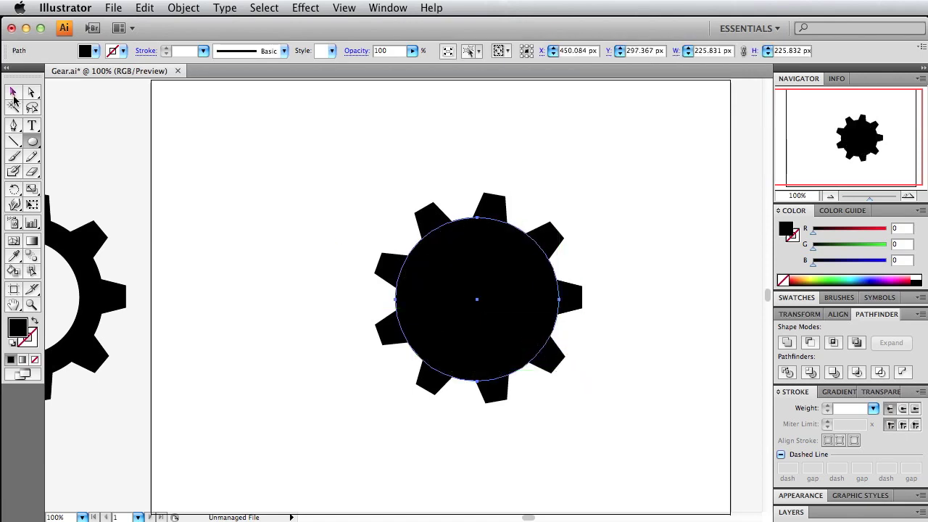
pyautogui.moveTo(337, 168); pyautogui.dragTo(613, 339)
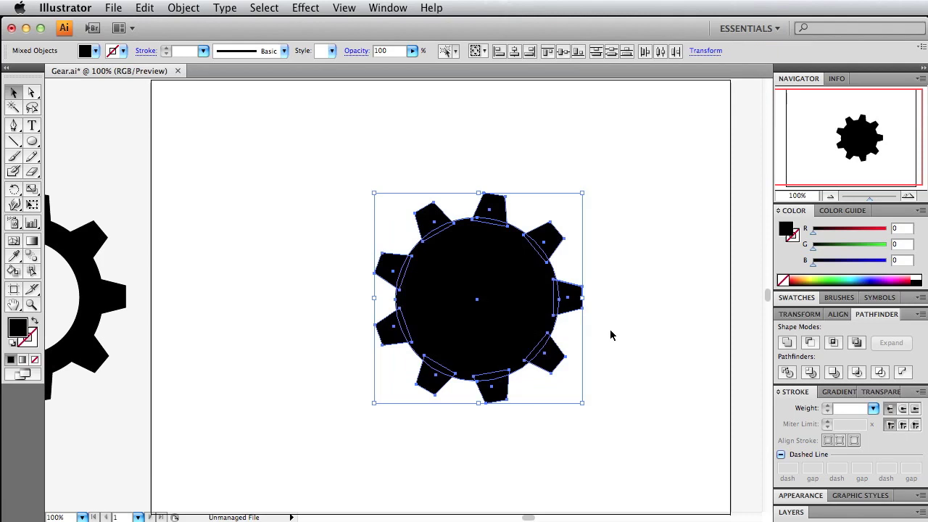
pyautogui.click(837, 313)
pyautogui.click(813, 316)
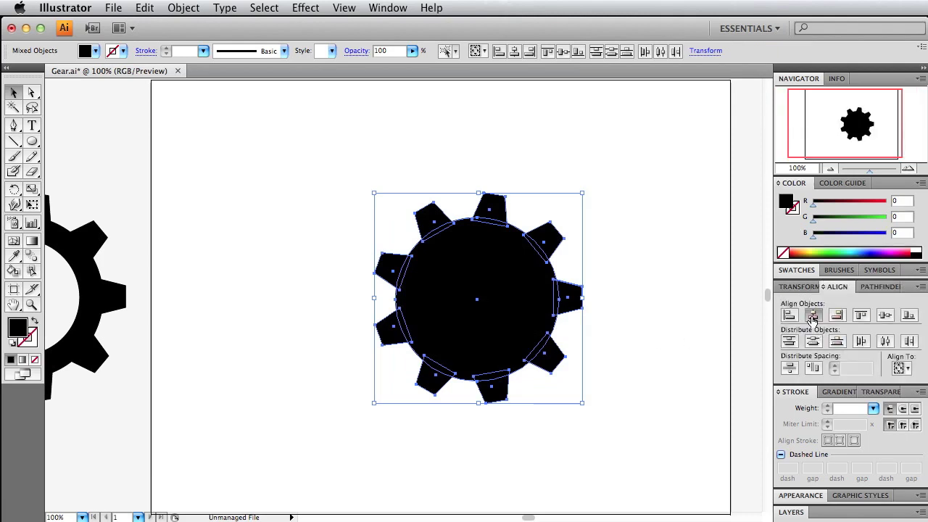
pyautogui.click(885, 319)
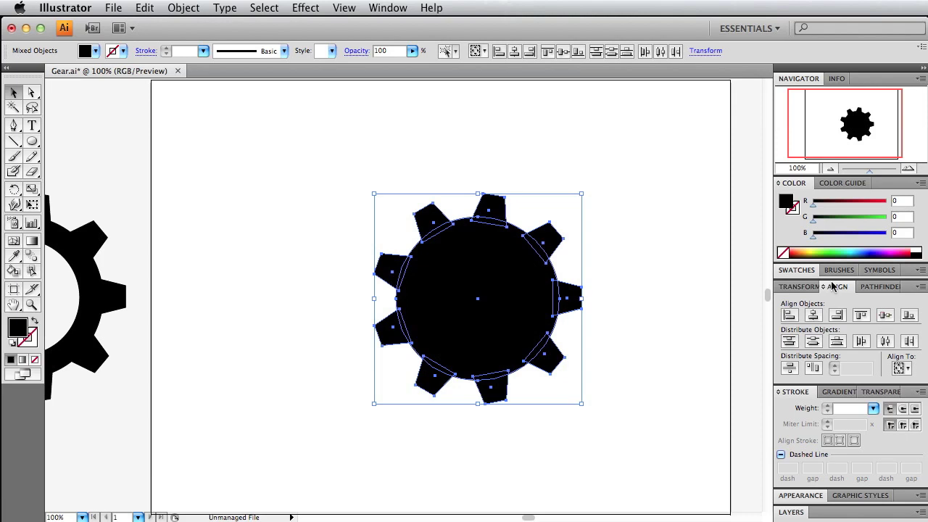
pyautogui.click(395, 8)
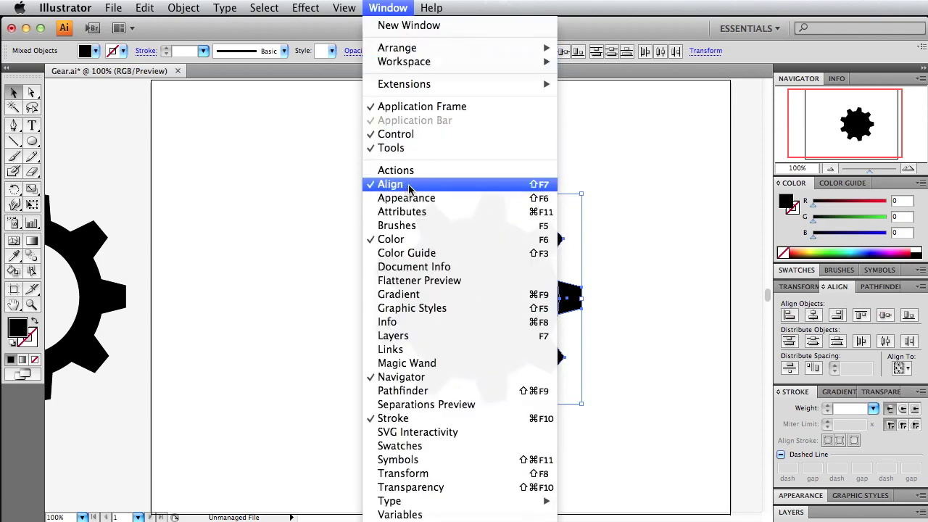
pyautogui.click(658, 249)
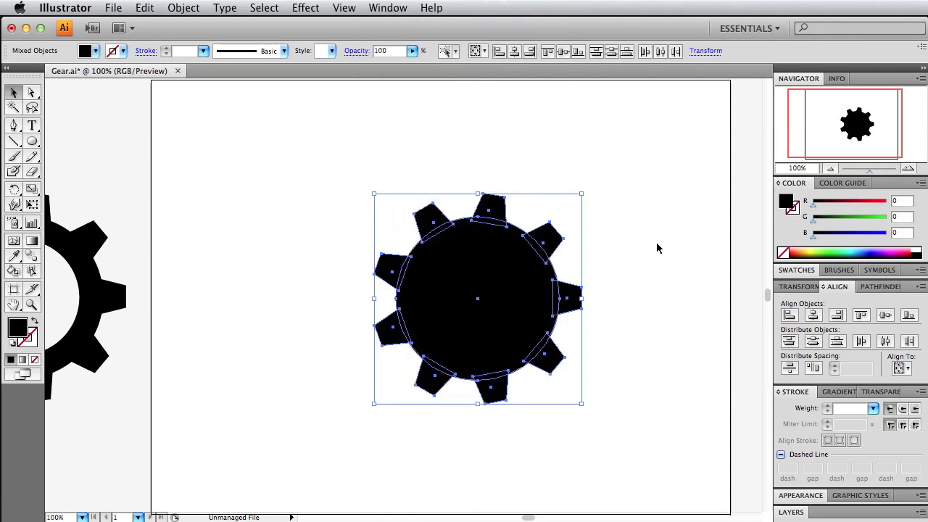
pyautogui.click(376, 175)
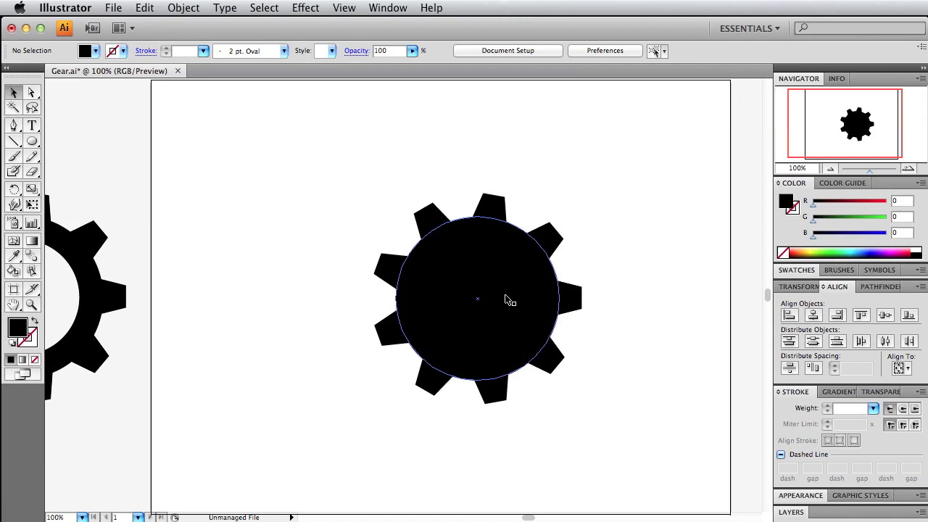
# - Paste a copy of the central circle in front and shrink it to about 139 px in place
pyautogui.click(498, 272)
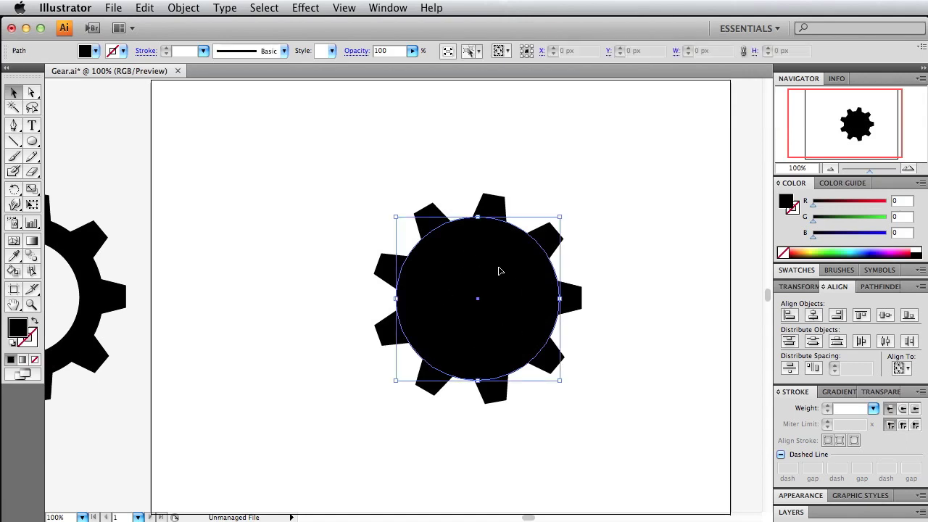
pyautogui.press('super+x')
pyautogui.press('super+f')
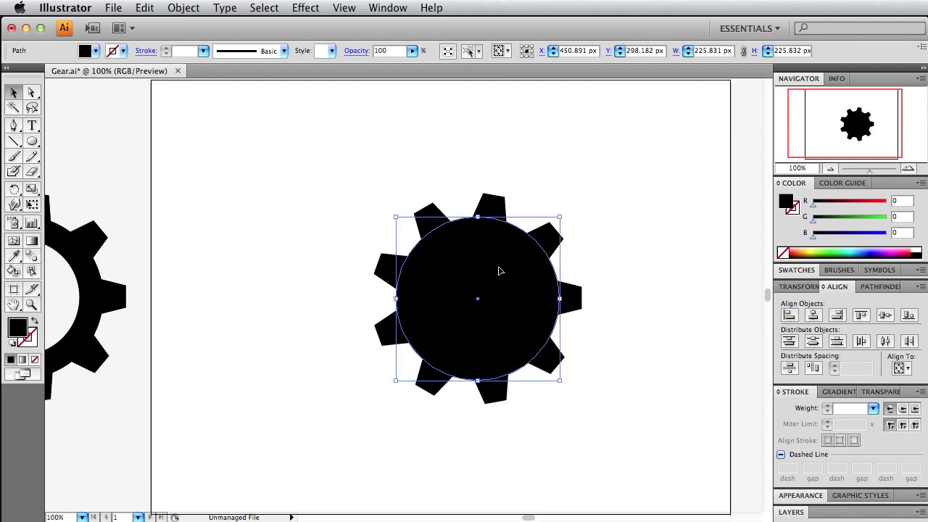
pyautogui.press('super+x')
pyautogui.press('super+f')
pyautogui.moveTo(499, 271); pyautogui.dragTo(603, 312)
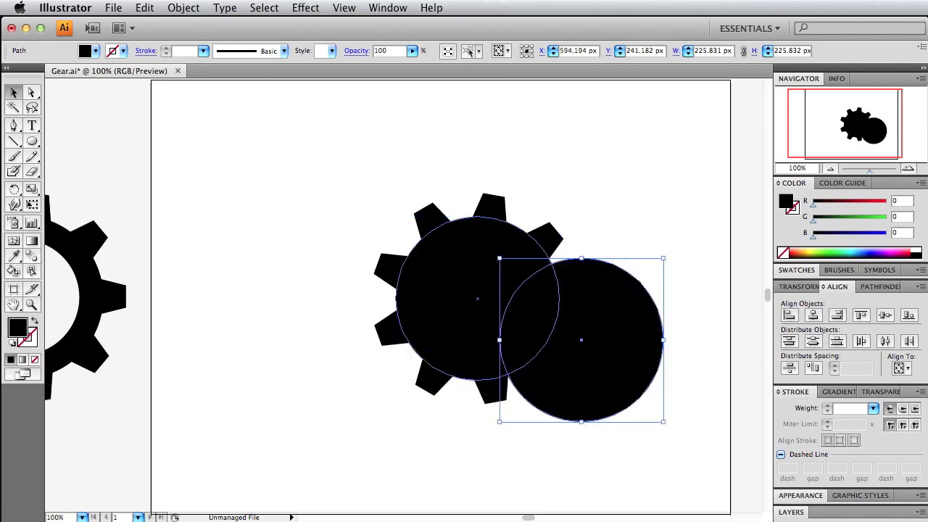
pyautogui.press('super+z')
pyautogui.press('super+z')
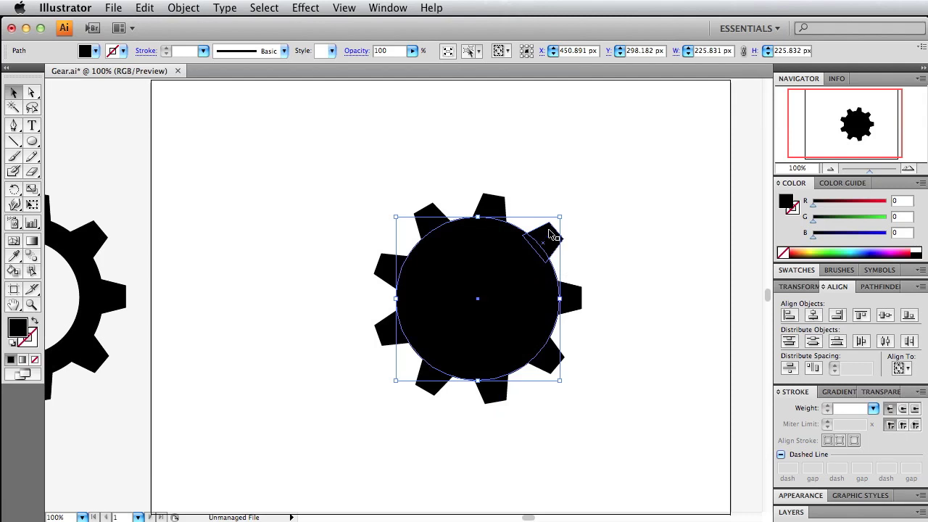
pyautogui.moveTo(560, 216); pyautogui.dragTo(534, 243)
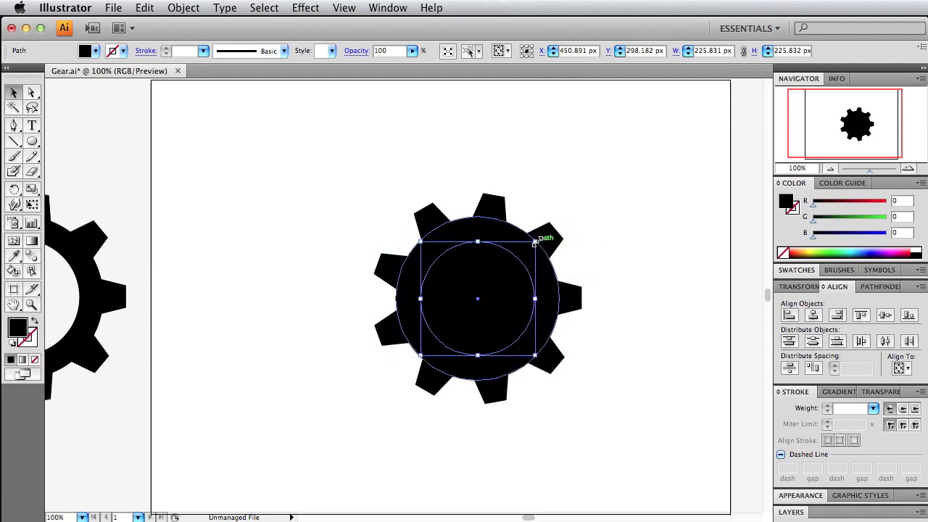
# - Cut the small circle out of the large one with Pathfinder Minus Front
pyautogui.keyDown('shift'); pyautogui.click(485, 232); pyautogui.keyUp('shift')
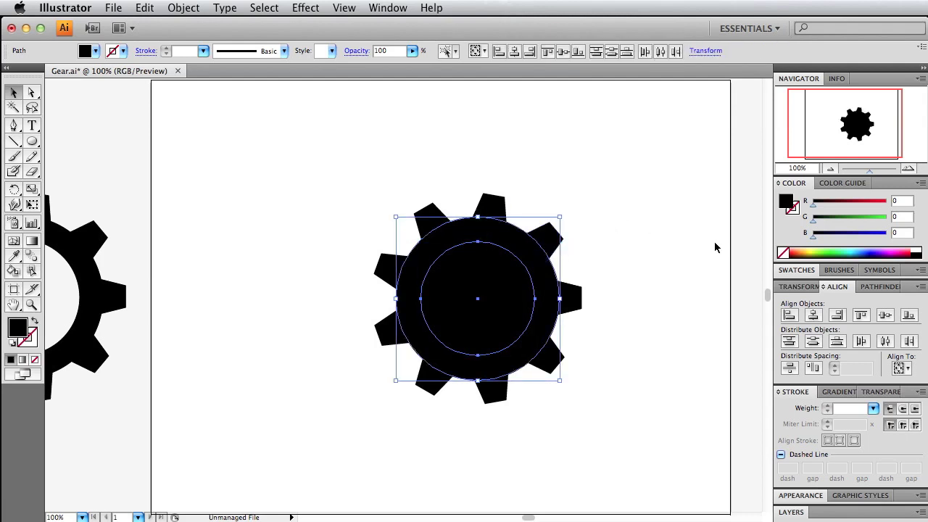
pyautogui.click(875, 287)
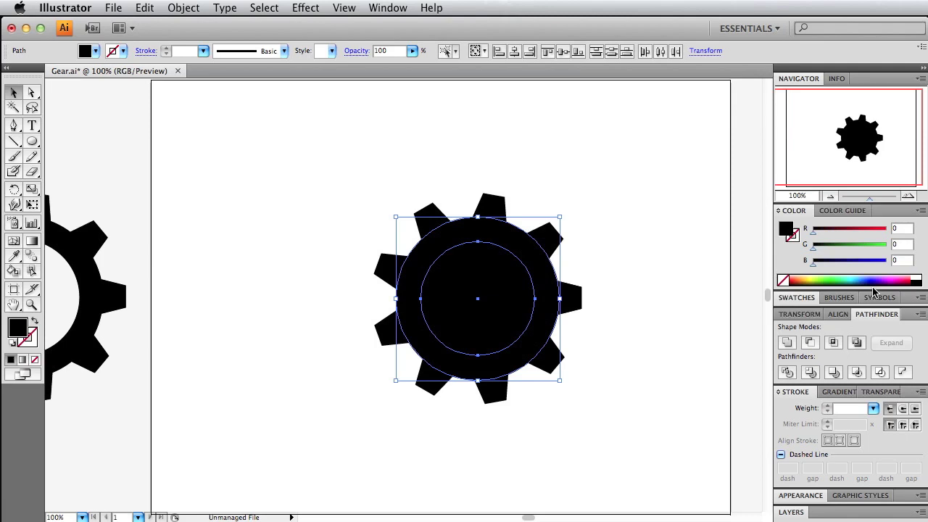
pyautogui.click(810, 343)
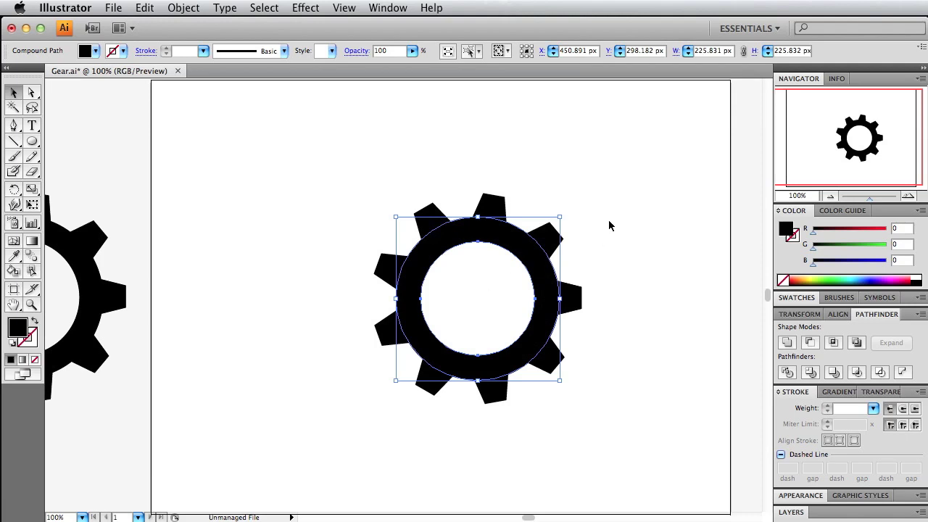
# - Unite the teeth and the ring into a single shape
pyautogui.moveTo(620, 187); pyautogui.dragTo(497, 271)
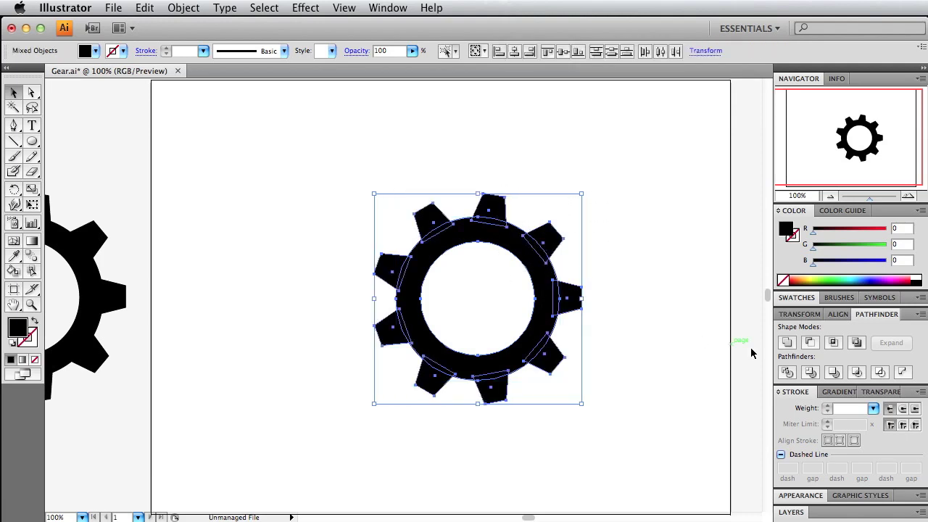
pyautogui.click(787, 342)
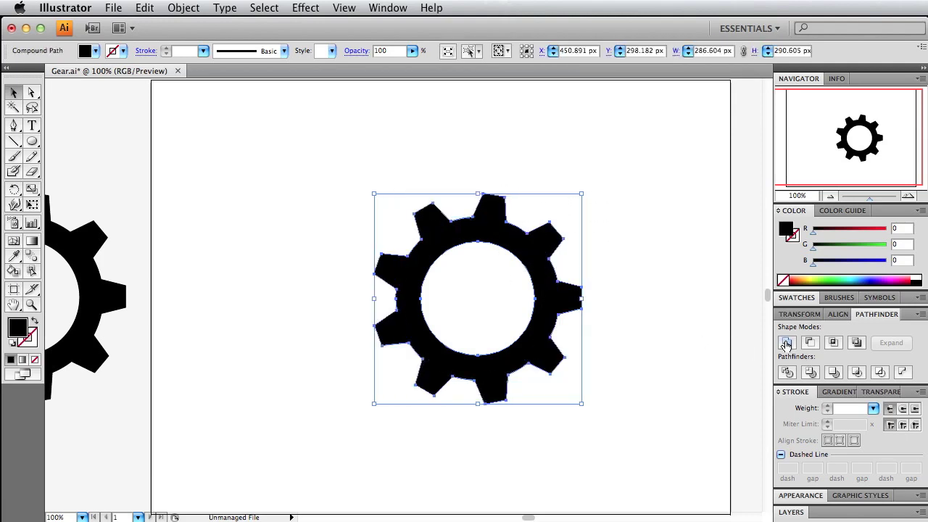
pyautogui.click(642, 315)
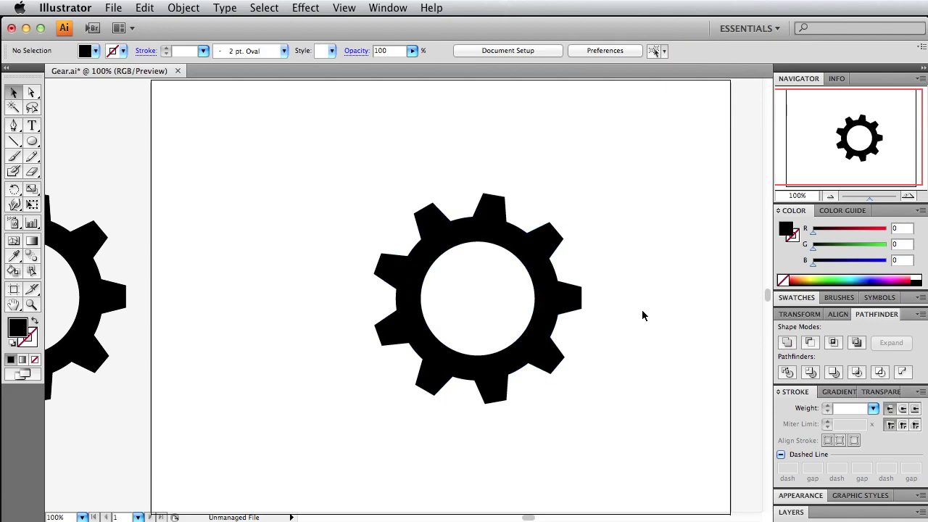
# - Select the finished gear and switch to Photoshop showing Gear-Finished.psd
pyautogui.click(499, 226)
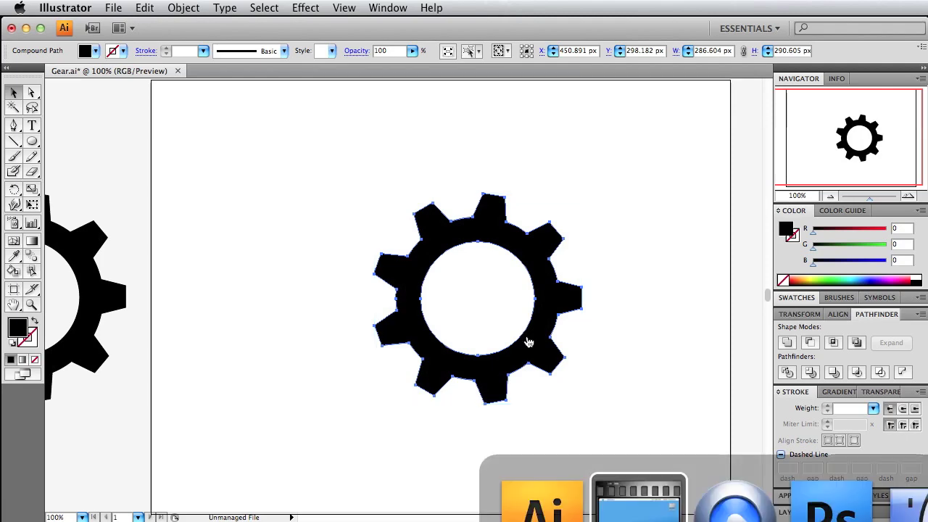
pyautogui.press('super+Tab')
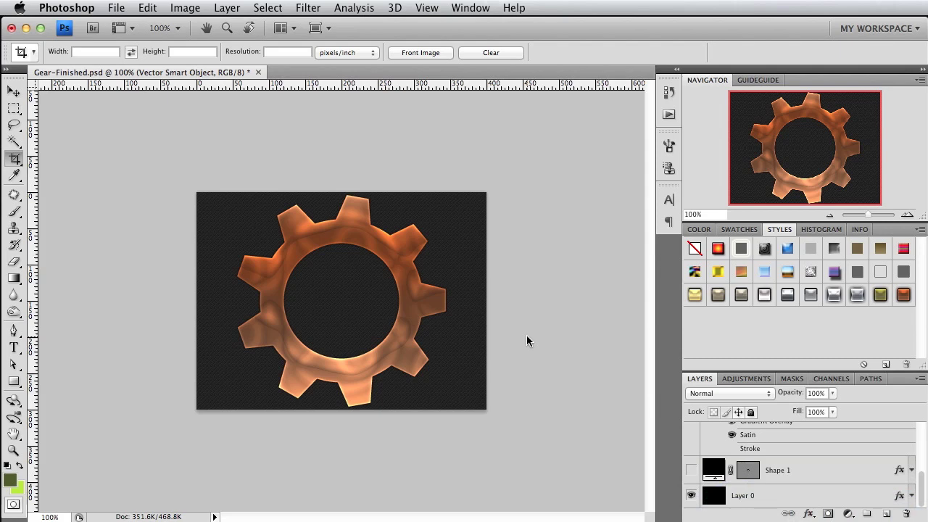
# - Scroll the copper gear's Drop Shadow, Bevel and Emboss, Gradient Overlay effects, then return to Gear.ai
pyautogui.scroll(4, 805, 488)
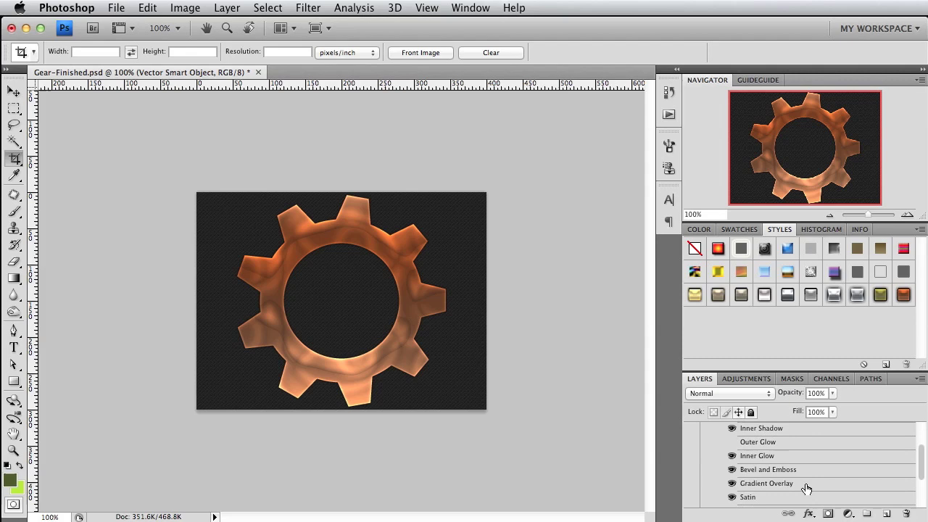
pyautogui.scroll(2, 806, 489)
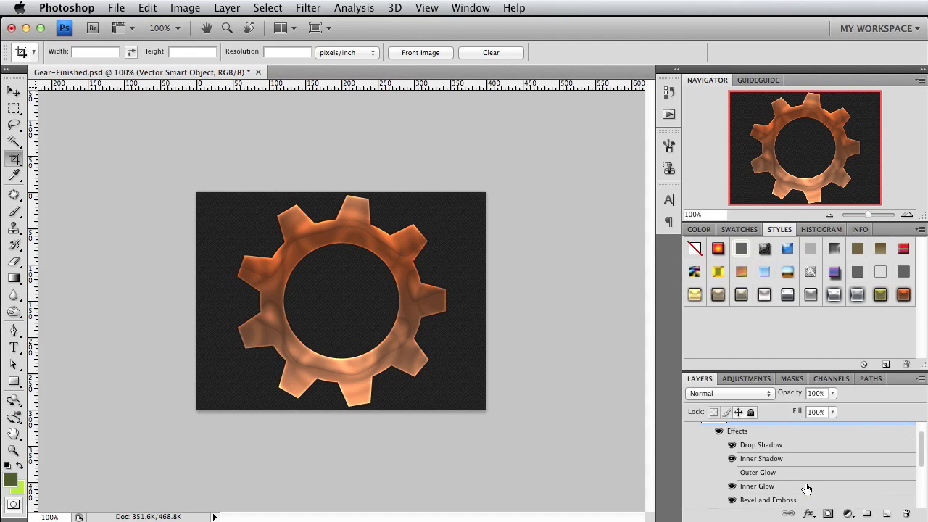
pyautogui.scroll(2, 806, 488)
pyautogui.press('super+Tab')
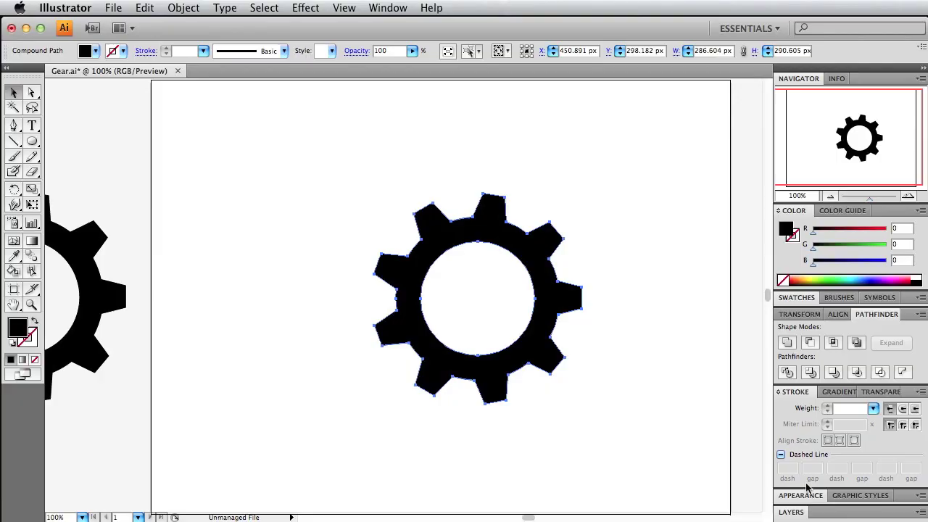